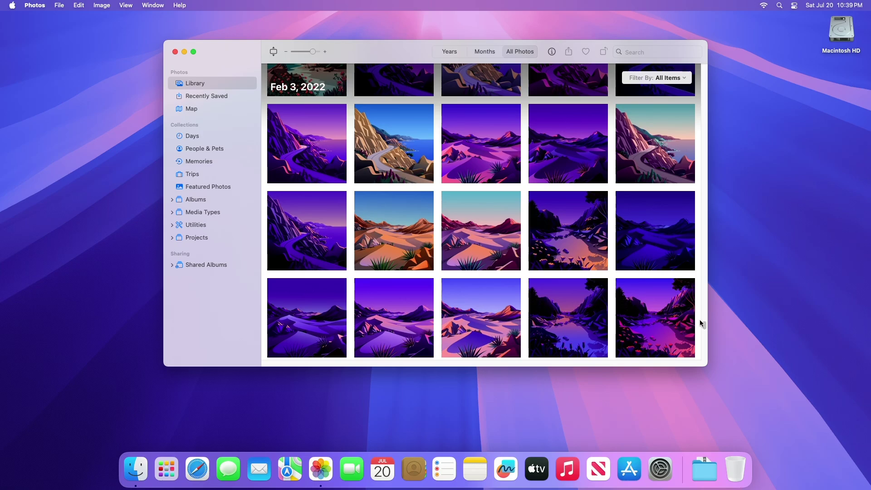
Look through the February 3, 2022 images in the photo library, and quit Photos
{"action": "mouse_move", "coordinate": [704, 327]}
{"action": "left_mouse_down"}
{"action": "mouse_move", "coordinate": [694, 123]}
{"action": "mouse_move", "coordinate": [684, 103]}
{"action": "mouse_move", "coordinate": [700, 77]}
{"action": "mouse_move", "coordinate": [712, 314]}
{"action": "left_mouse_up"}
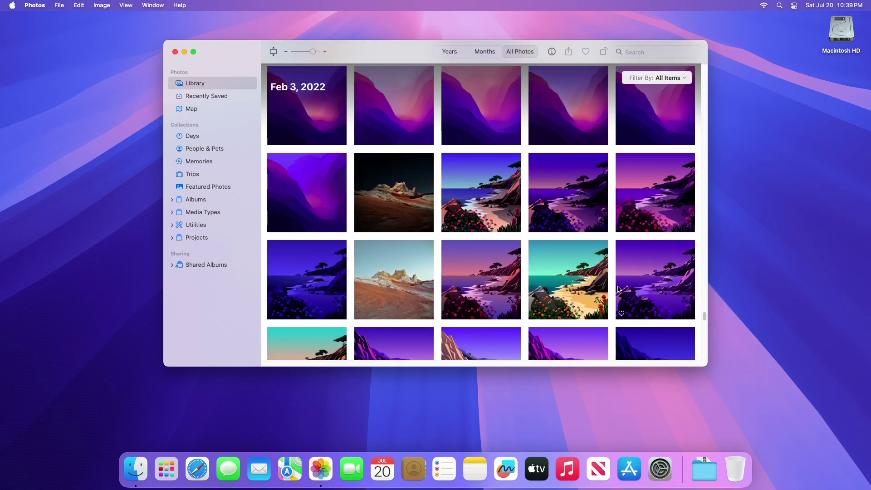
{"action": "scroll", "coordinate": [619, 290], "scroll_direction": "down", "scroll_amount": 3}
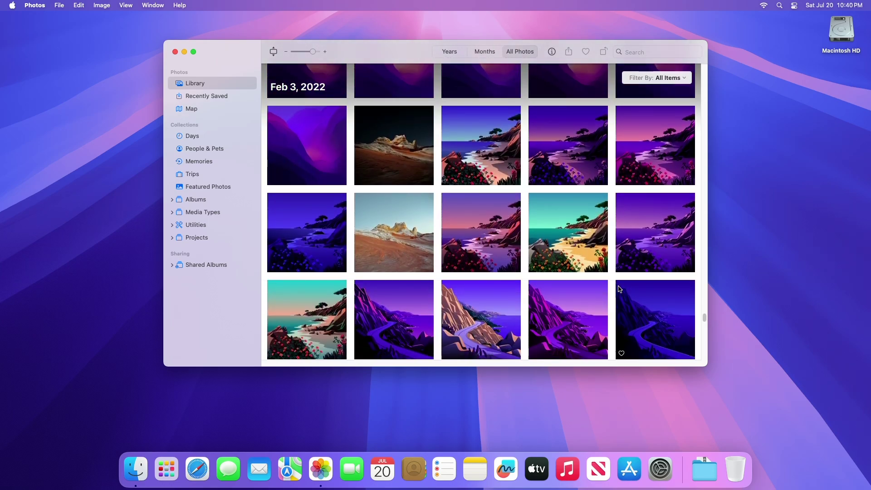
{"action": "key", "text": "super+q"}
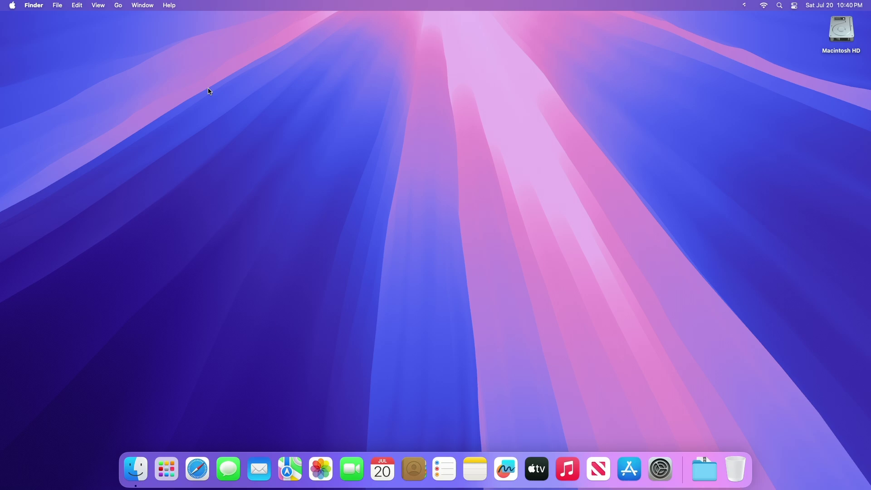
Preview the Photos Library file in the home folder's Pictures folder with Quick Look, and close the preview and the folder window
{"action": "left_click", "coordinate": [120, 5]}
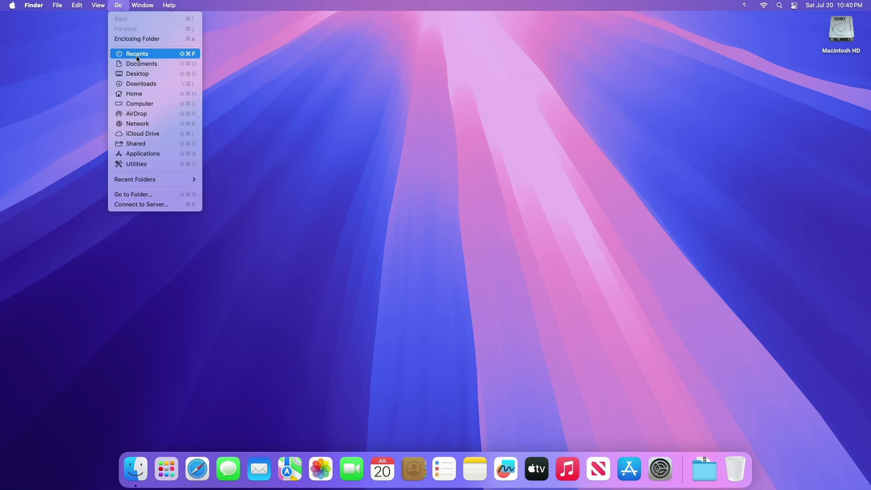
{"action": "left_click", "coordinate": [138, 93]}
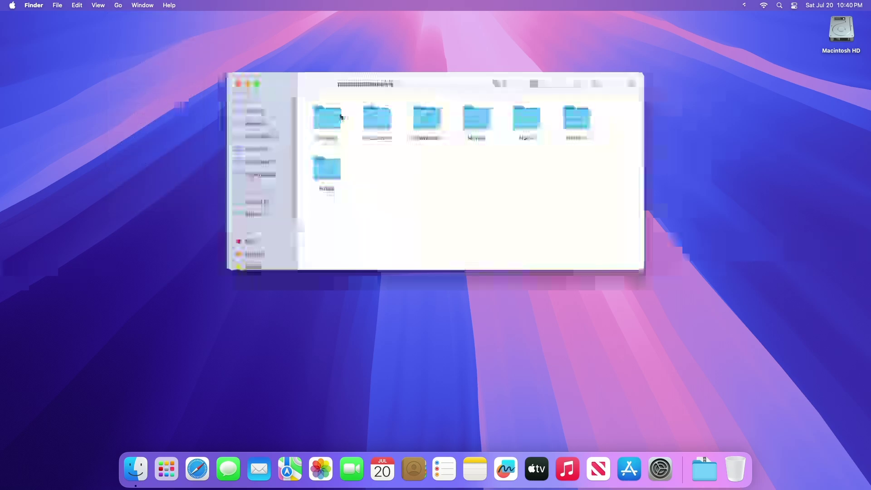
{"action": "double_click", "coordinate": [571, 121]}
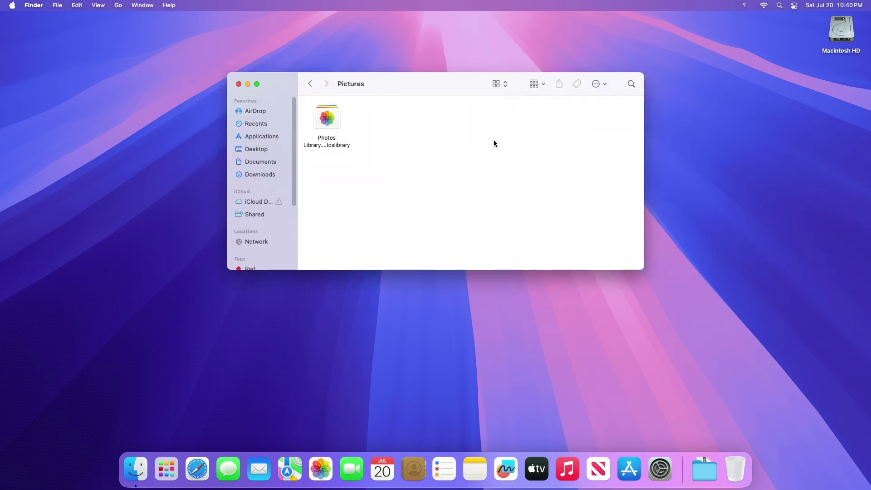
{"action": "left_click", "coordinate": [317, 117]}
{"action": "key", "text": "space"}
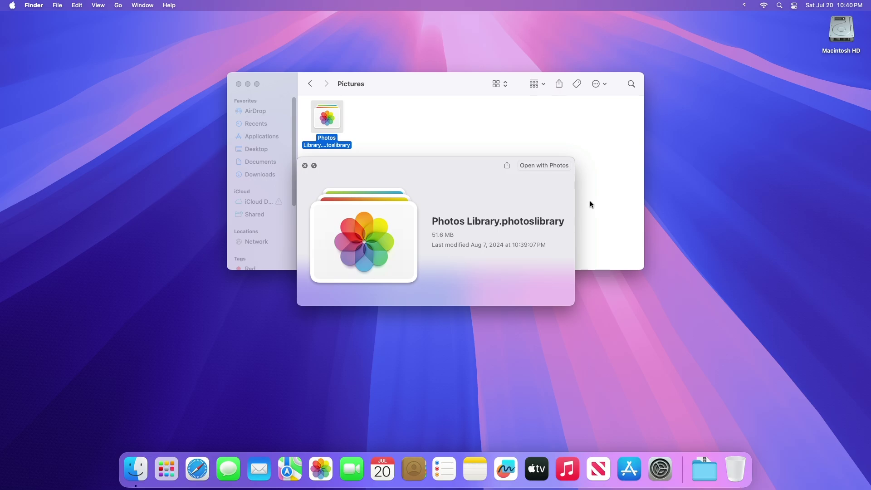
{"action": "key", "text": "space"}
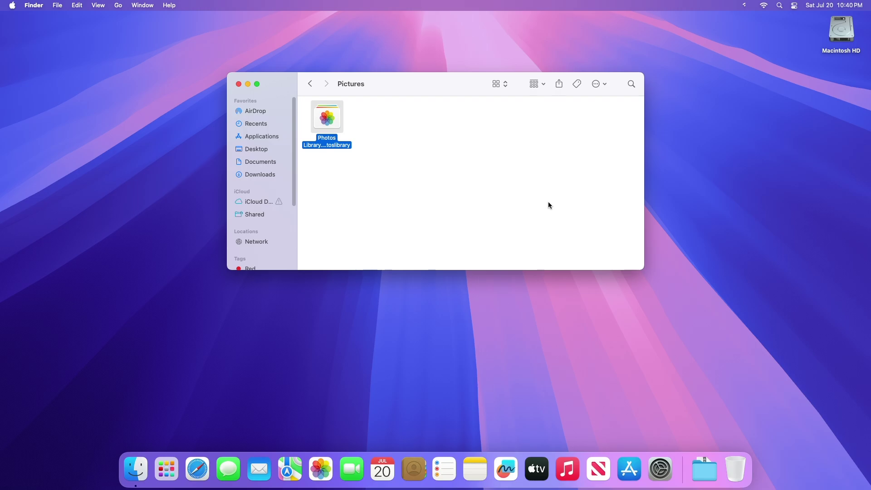
{"action": "left_click", "coordinate": [238, 84]}
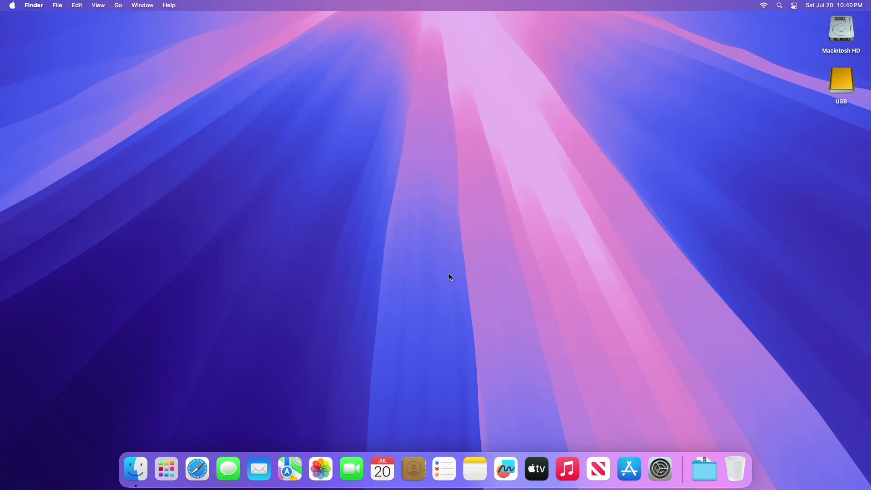
Erase the USB disk in macOS Extended (HFS+) format, keeping its name
{"action": "left_click", "coordinate": [834, 83]}
{"action": "right_click", "coordinate": [835, 83]}
{"action": "left_click", "coordinate": [755, 112]}
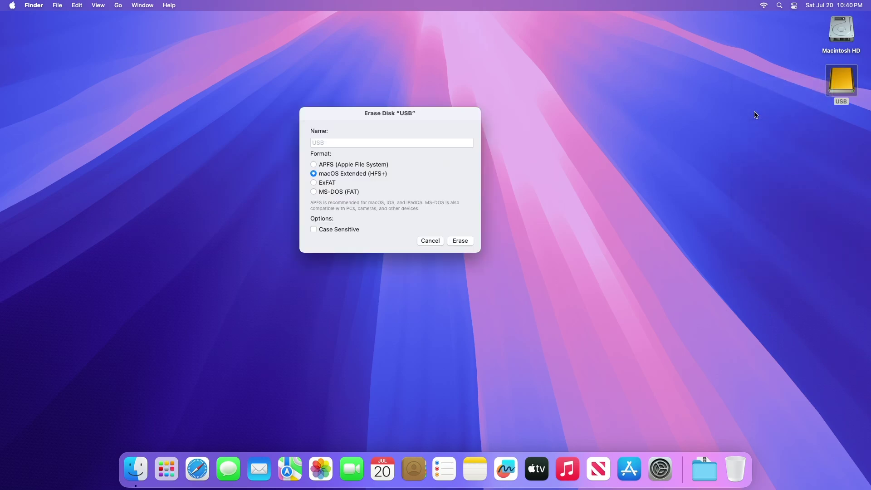
{"action": "left_click", "coordinate": [336, 166]}
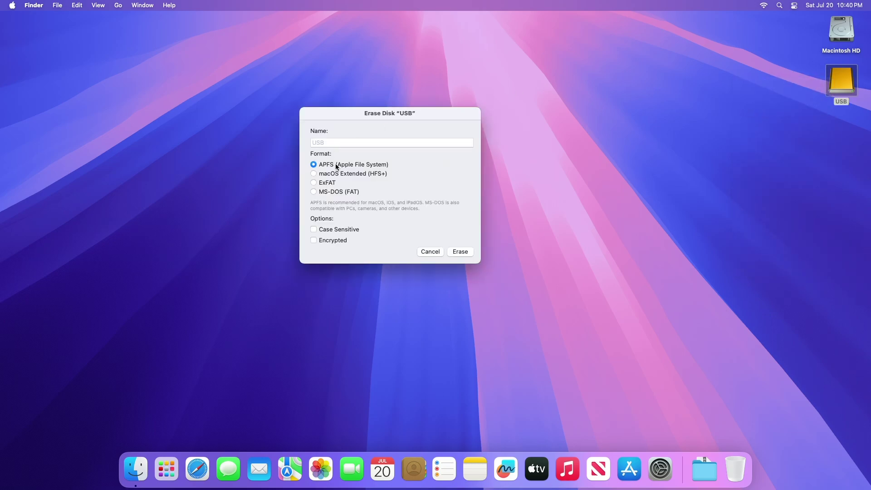
{"action": "left_click", "coordinate": [358, 175]}
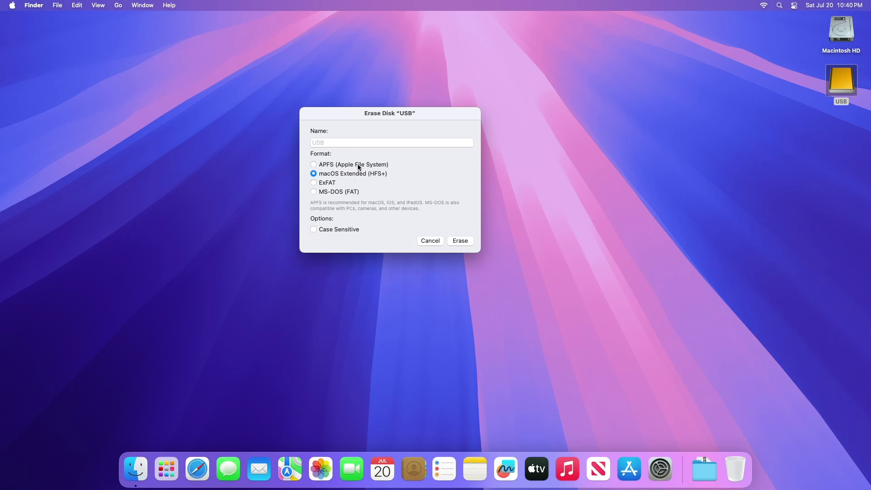
{"action": "left_click", "coordinate": [450, 240]}
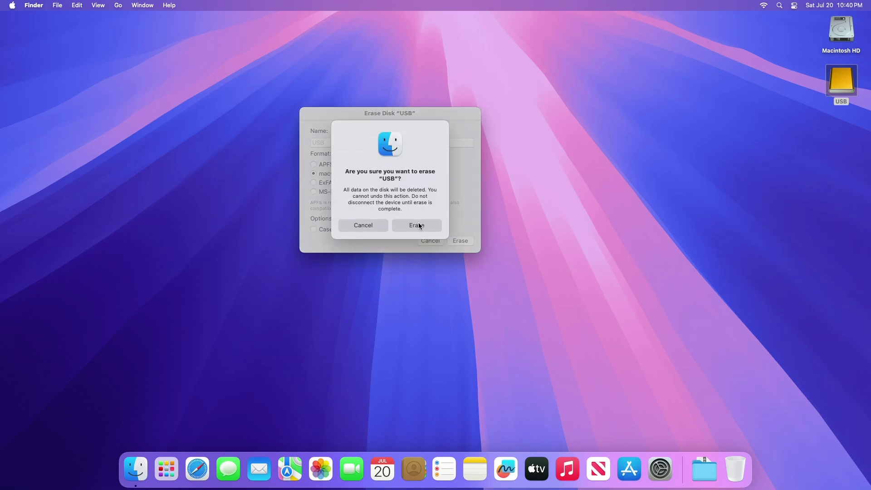
{"action": "left_click", "coordinate": [419, 226]}
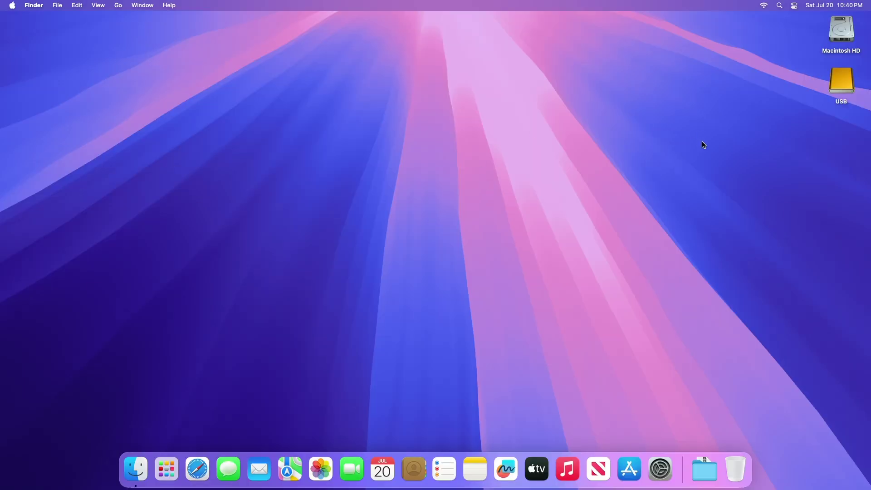
Dismiss the Time Machine backup notification and eject the USB disk
{"action": "left_click", "coordinate": [837, 91]}
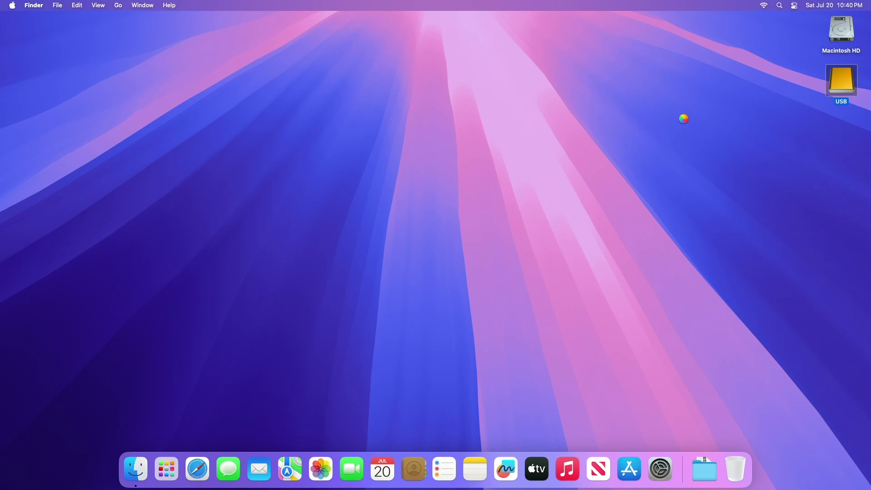
{"action": "left_click", "coordinate": [707, 88]}
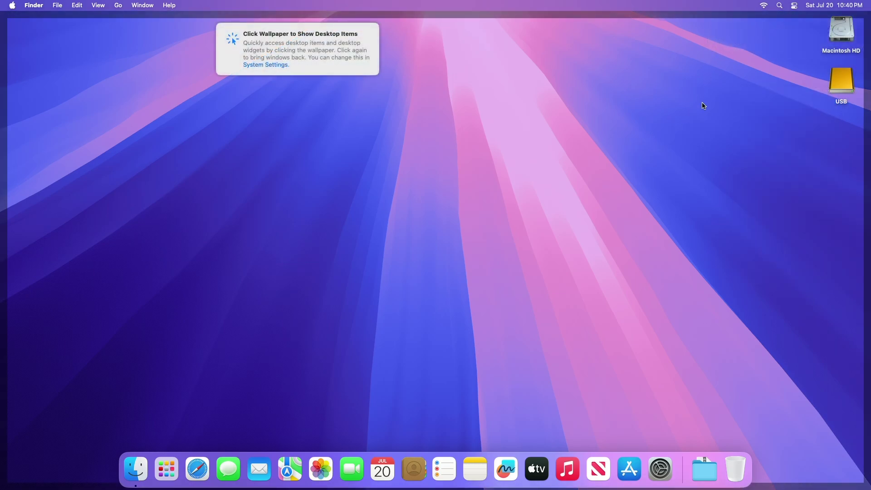
{"action": "left_click", "coordinate": [710, 21]}
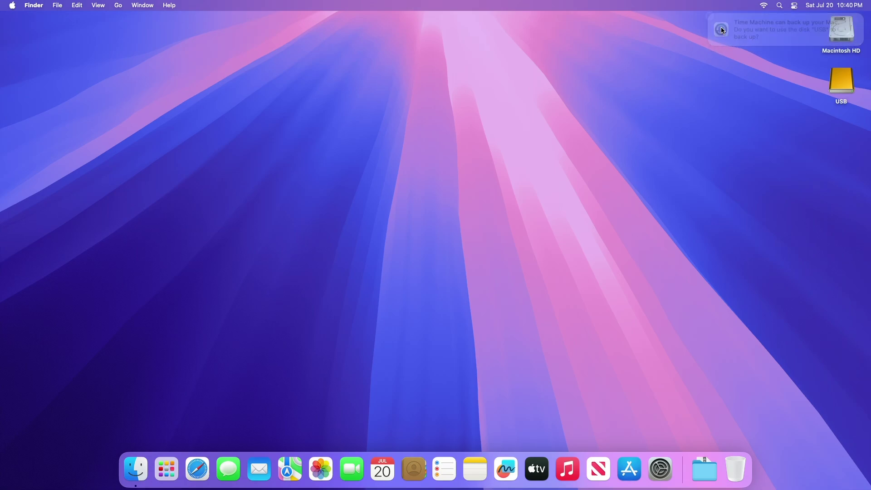
{"action": "right_click", "coordinate": [838, 85]}
{"action": "left_click", "coordinate": [767, 103]}
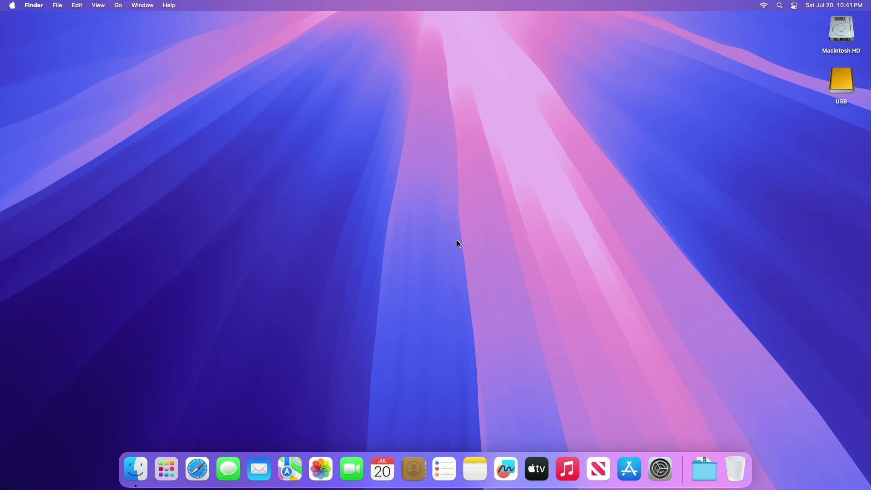
Erase the USB disk in APFS (Apple File System) format, and dismiss the Time Machine backup notification
{"action": "right_click", "coordinate": [833, 82]}
{"action": "left_click", "coordinate": [783, 113]}
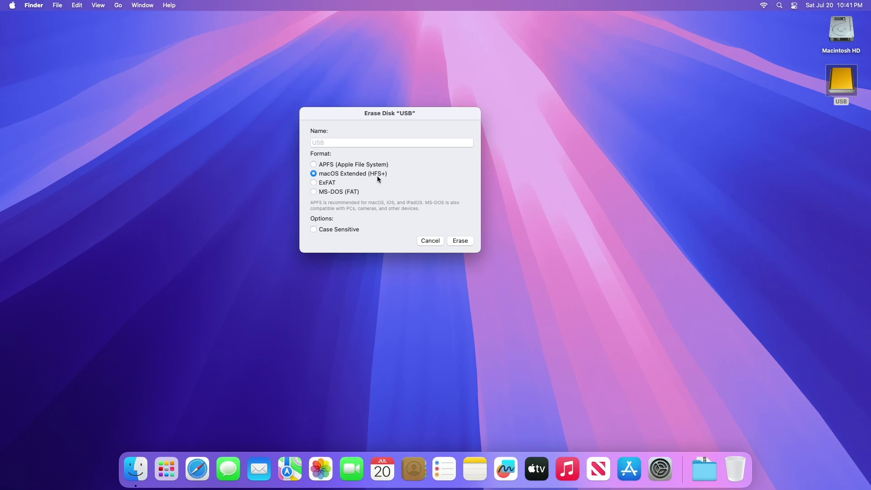
{"action": "left_click", "coordinate": [347, 164]}
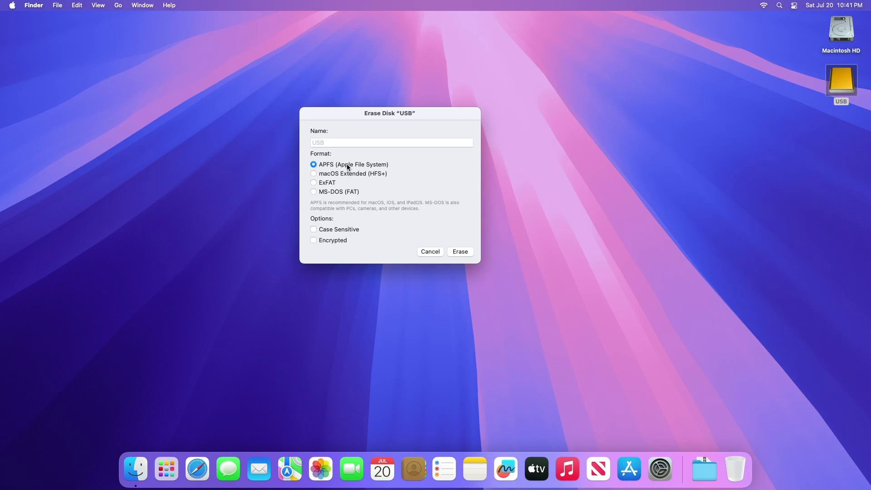
{"action": "left_click", "coordinate": [458, 252]}
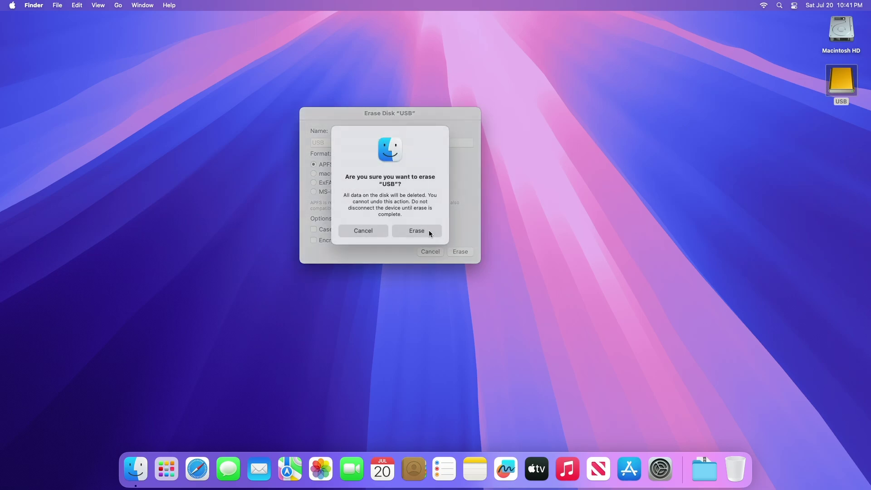
{"action": "left_click", "coordinate": [428, 230]}
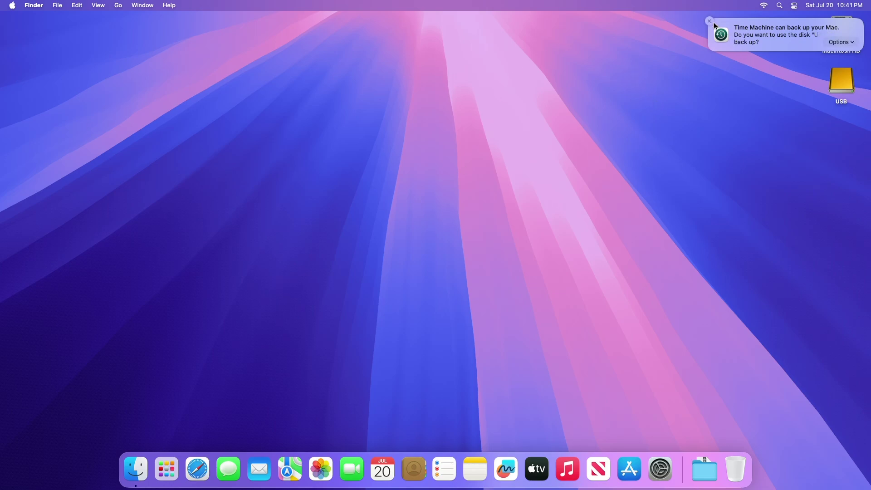
{"action": "left_click", "coordinate": [709, 21]}
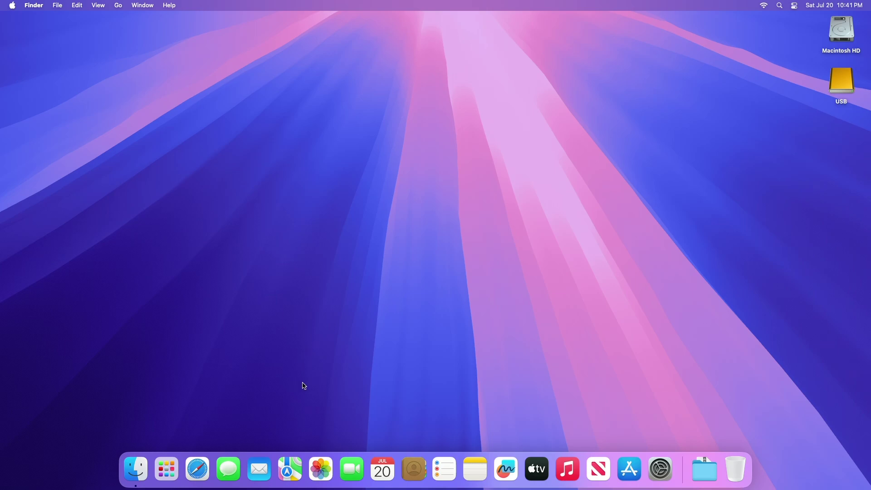
Open the Pictures folder in the home folder
{"action": "left_click", "coordinate": [119, 7]}
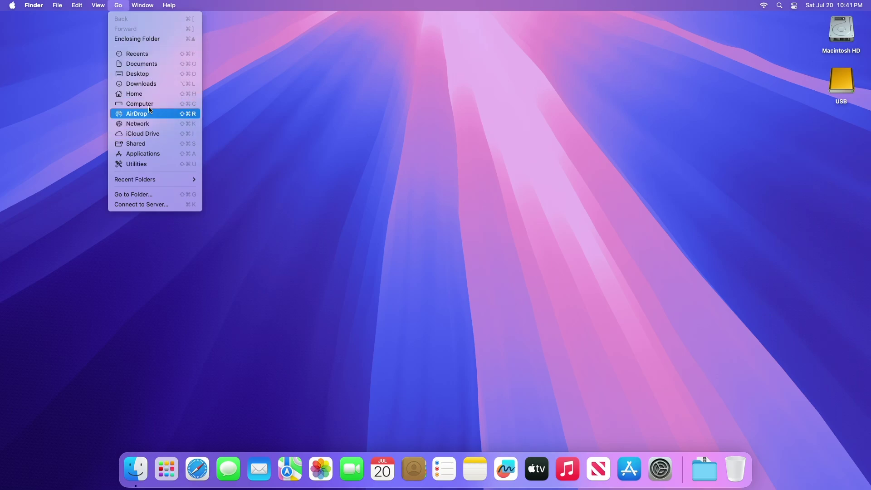
{"action": "left_click", "coordinate": [153, 94]}
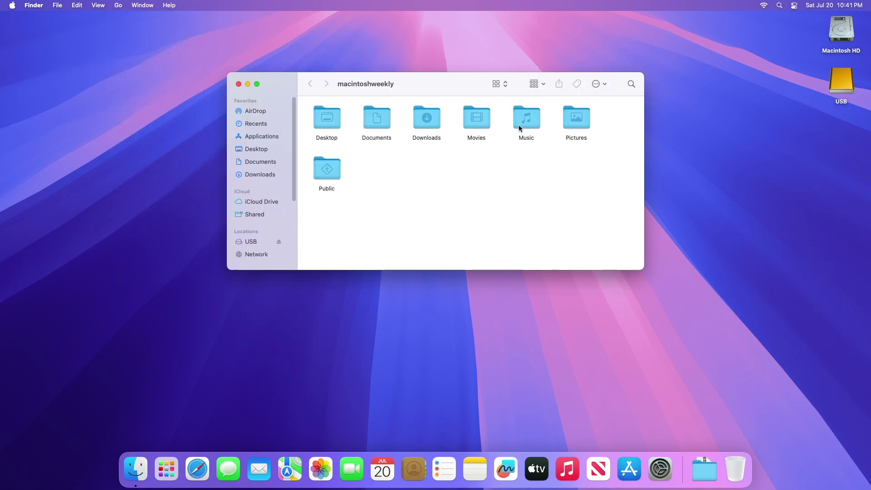
{"action": "double_click", "coordinate": [578, 119]}
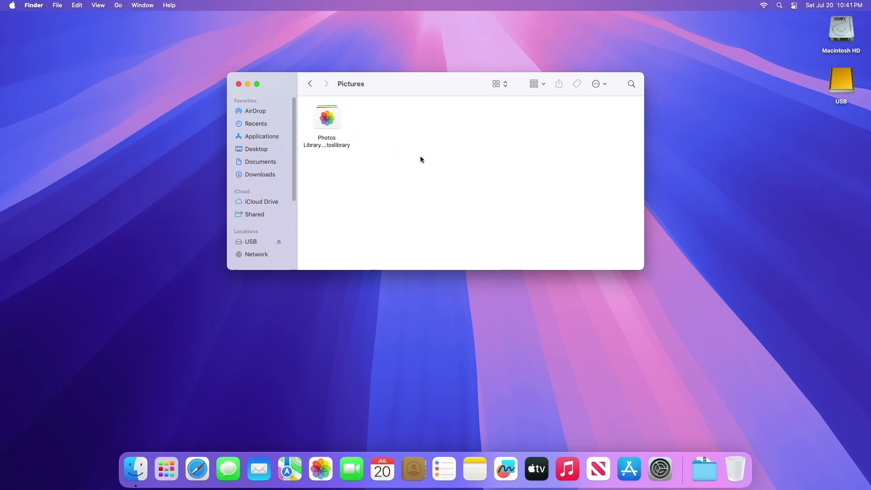
Reveal the current library file in Finder from the general settings of Photos, and quit Photos
{"action": "left_click", "coordinate": [320, 468]}
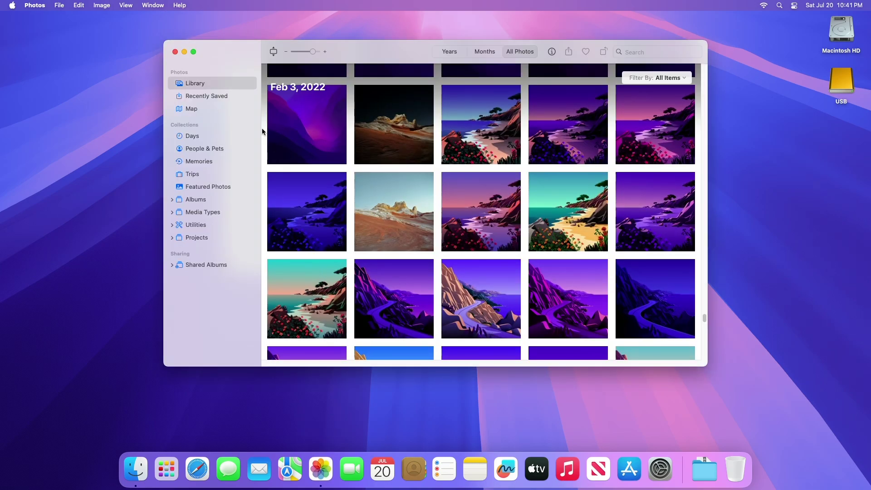
{"action": "left_click", "coordinate": [40, 8]}
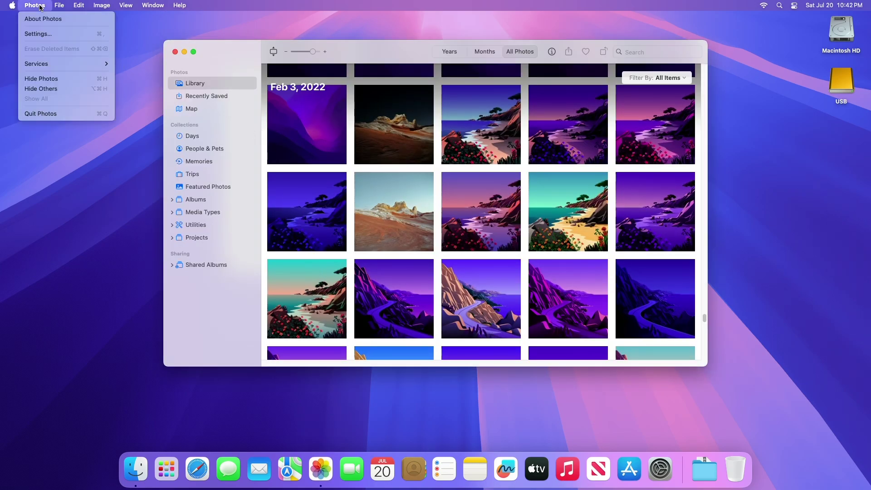
{"action": "left_click", "coordinate": [44, 37]}
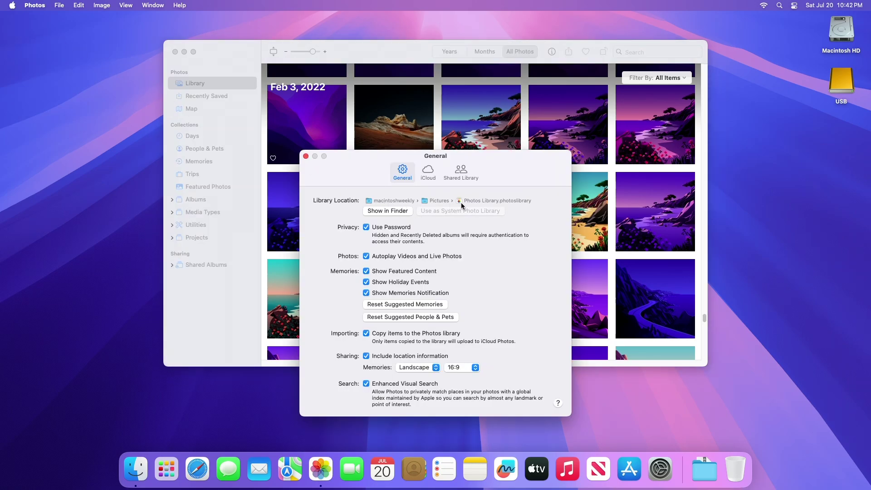
{"action": "left_click", "coordinate": [402, 212]}
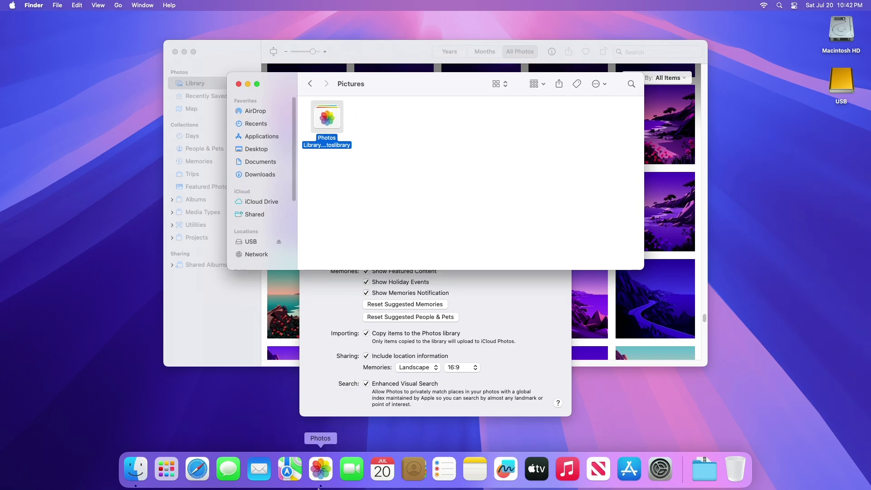
{"action": "right_click", "coordinate": [328, 474]}
{"action": "left_click", "coordinate": [336, 436]}
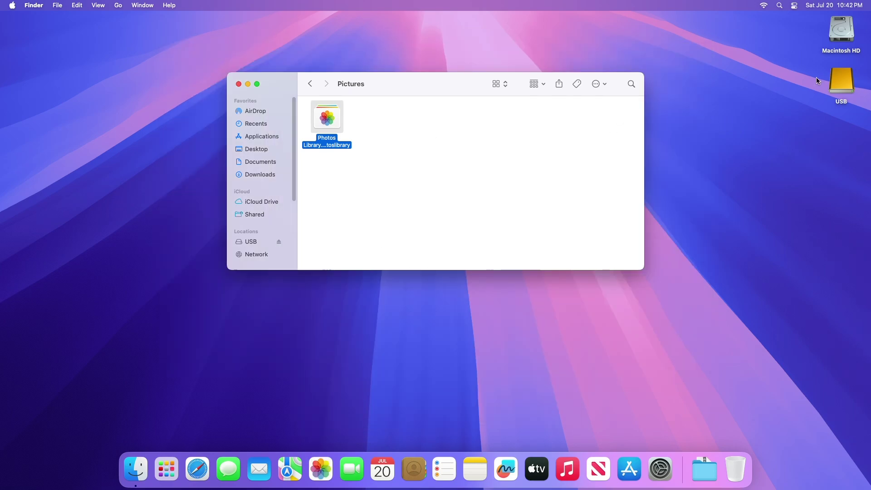
Open the USB disk in its own window and copy the Photos Library from the Pictures folder onto the disk
{"action": "double_click", "coordinate": [843, 87]}
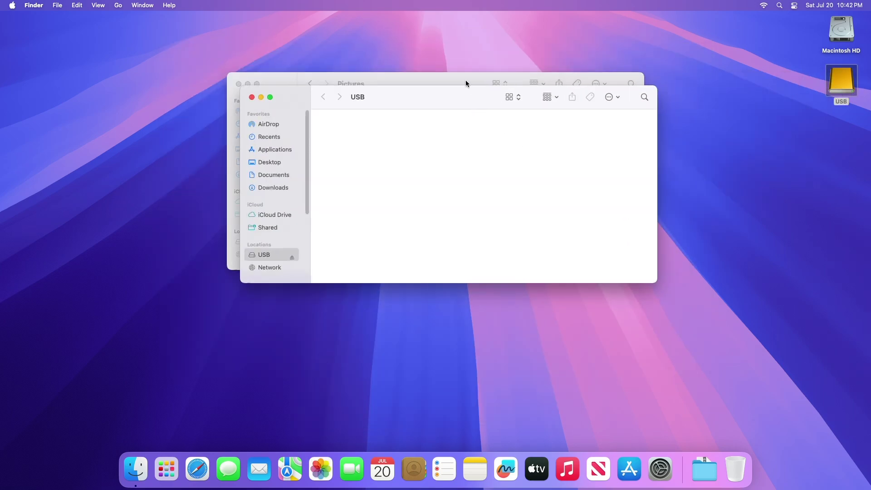
{"action": "left_click", "coordinate": [465, 81]}
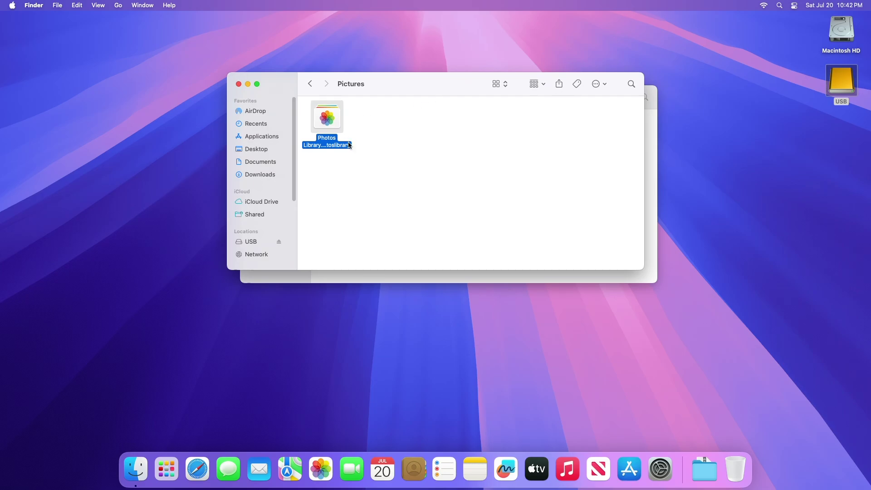
{"action": "left_click_drag", "start_coordinate": [349, 145], "coordinate": [262, 240]}
{"action": "left_click", "coordinate": [345, 282]}
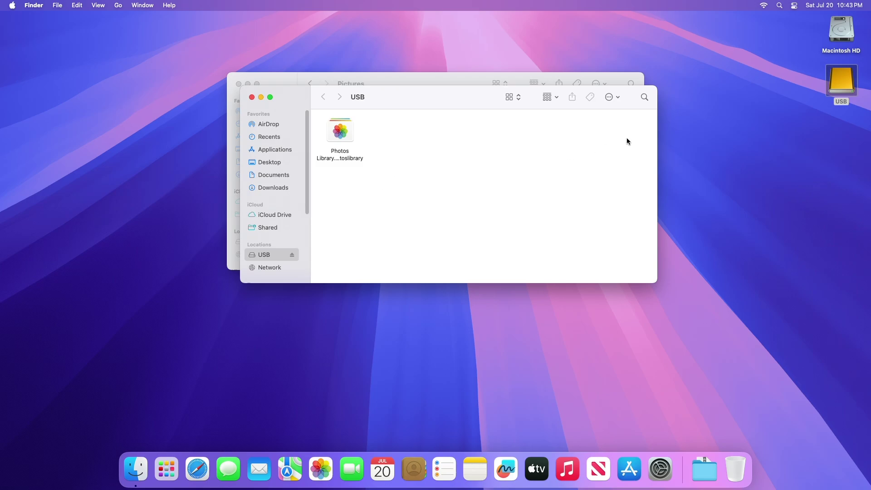
Unlock the USB disk's sharing and permissions info with the account password, check that ownership on the volume is ignored, and close the info
{"action": "right_click", "coordinate": [833, 77]}
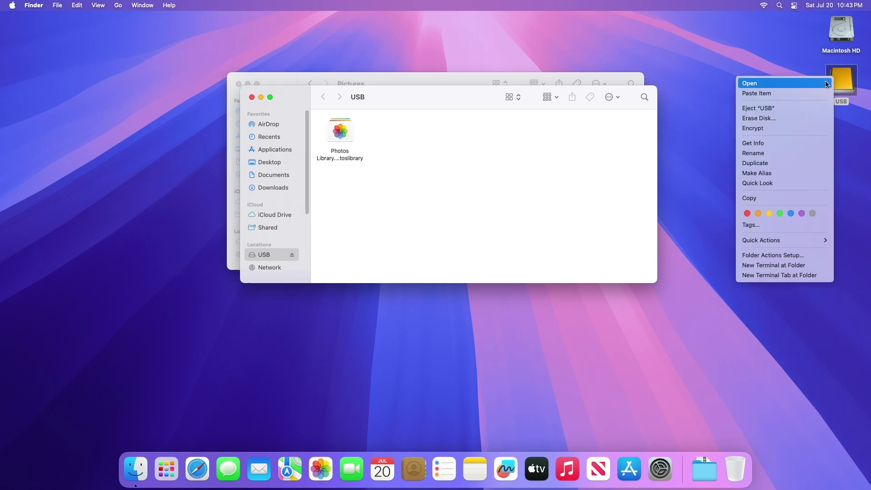
{"action": "left_click", "coordinate": [751, 144]}
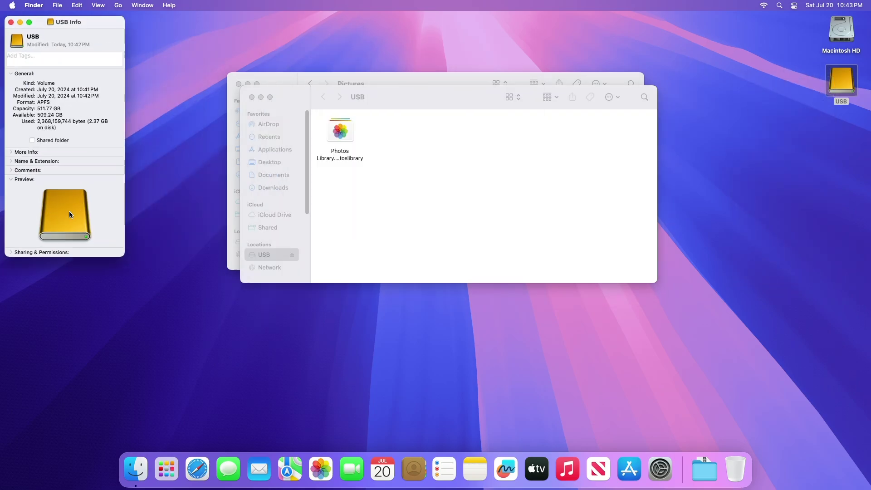
{"action": "left_click", "coordinate": [11, 253]}
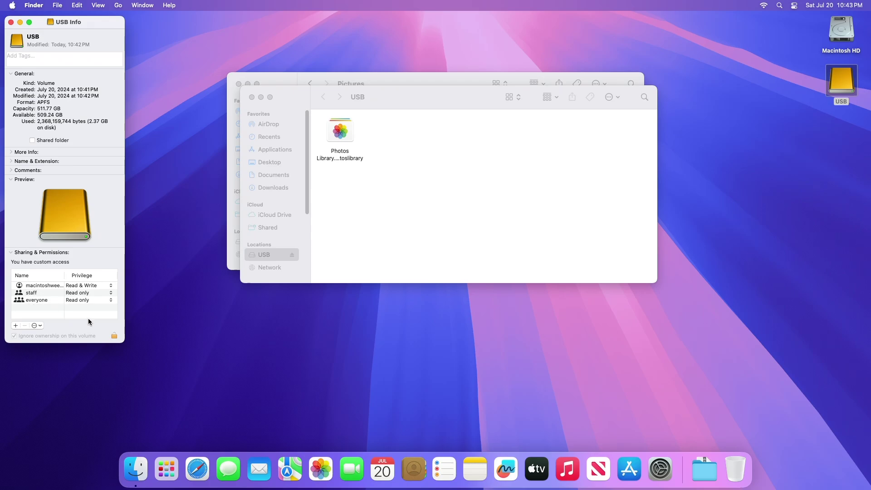
{"action": "left_click", "coordinate": [114, 335]}
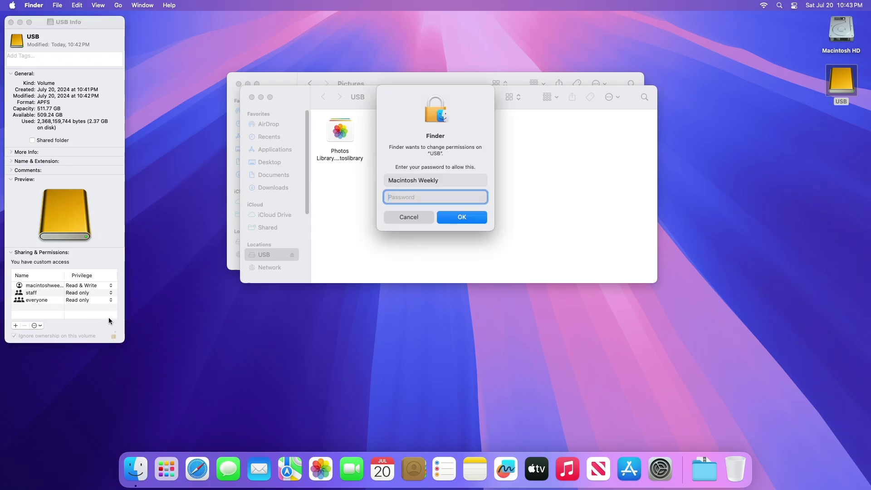
{"action": "type", "text": "••"}
{"action": "key", "text": "Return"}
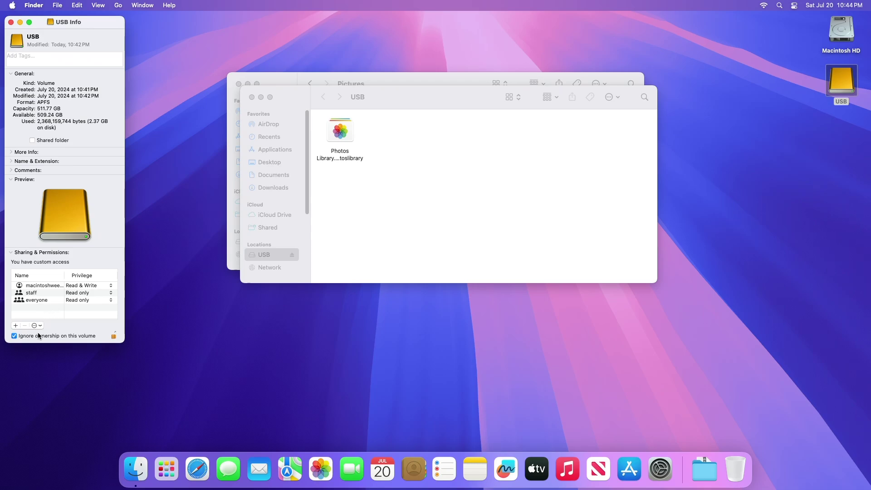
{"action": "left_click", "coordinate": [115, 336]}
{"action": "left_click", "coordinate": [11, 22]}
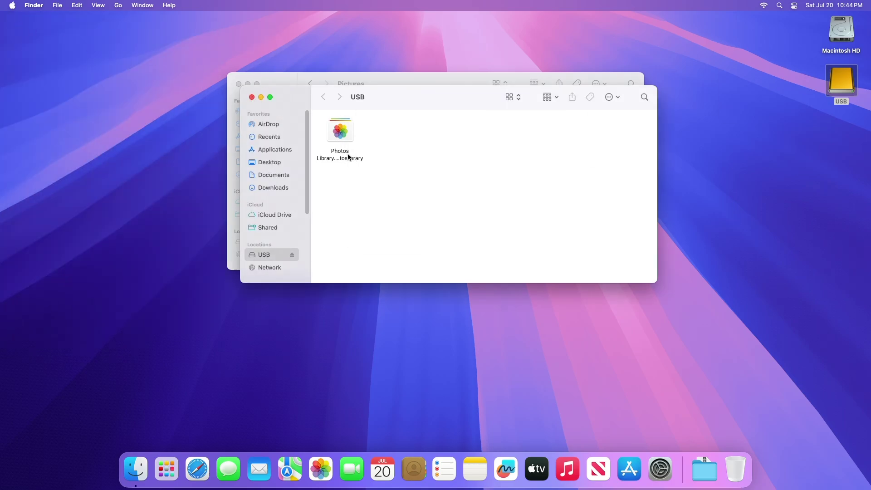
Open the Photos Library stored on the USB disk, make it the System Photo Library in the general settings, and quit Photos
{"action": "left_click", "coordinate": [342, 135]}
{"action": "double_click", "coordinate": [342, 135]}
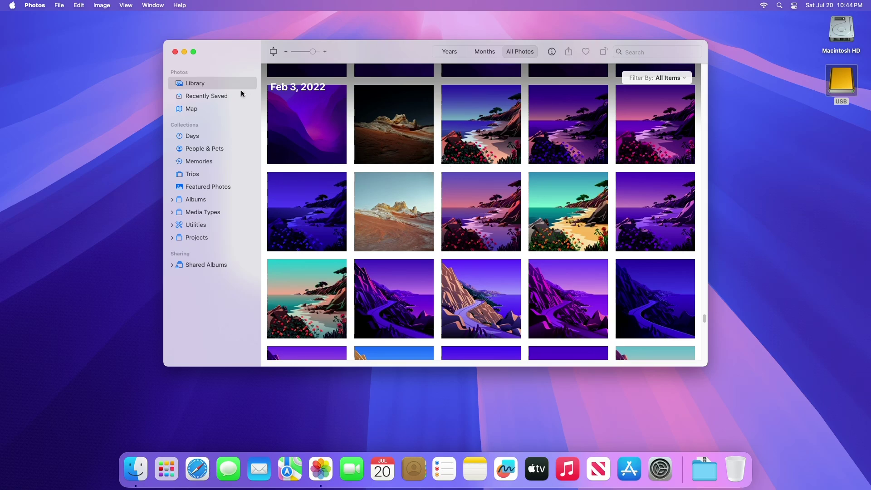
{"action": "left_click", "coordinate": [35, 5]}
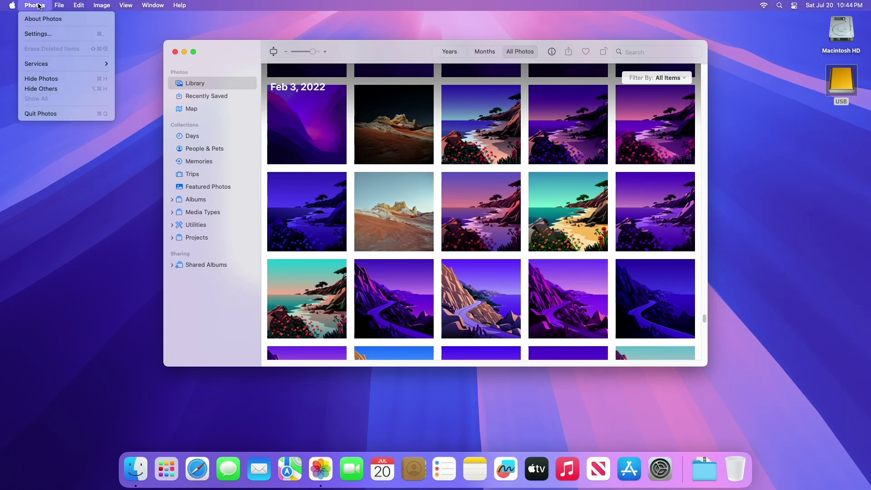
{"action": "left_click", "coordinate": [44, 33]}
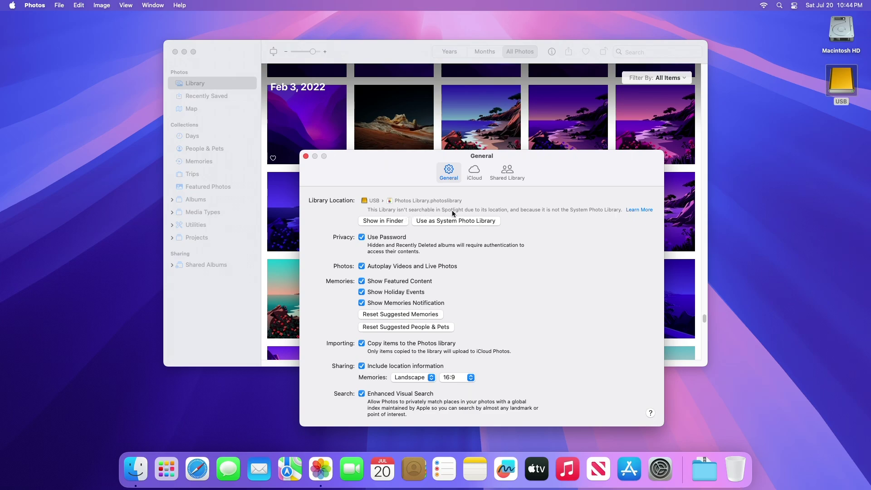
{"action": "left_click", "coordinate": [475, 221]}
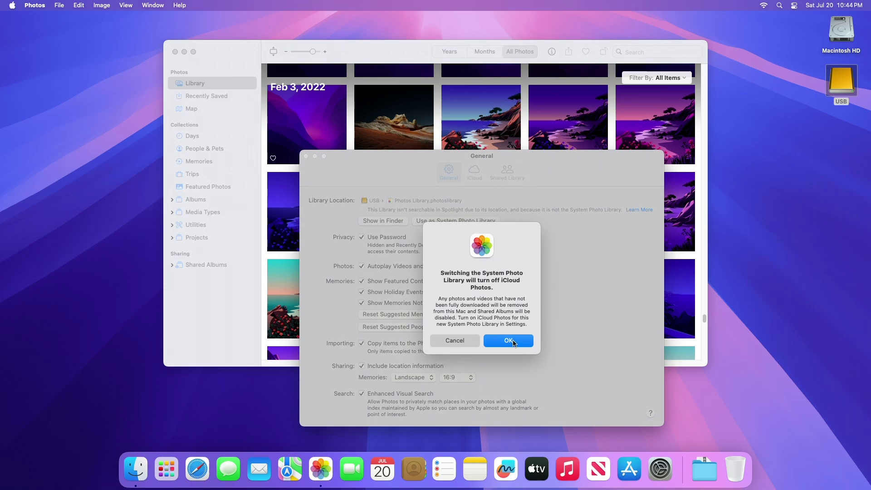
{"action": "left_click", "coordinate": [513, 343]}
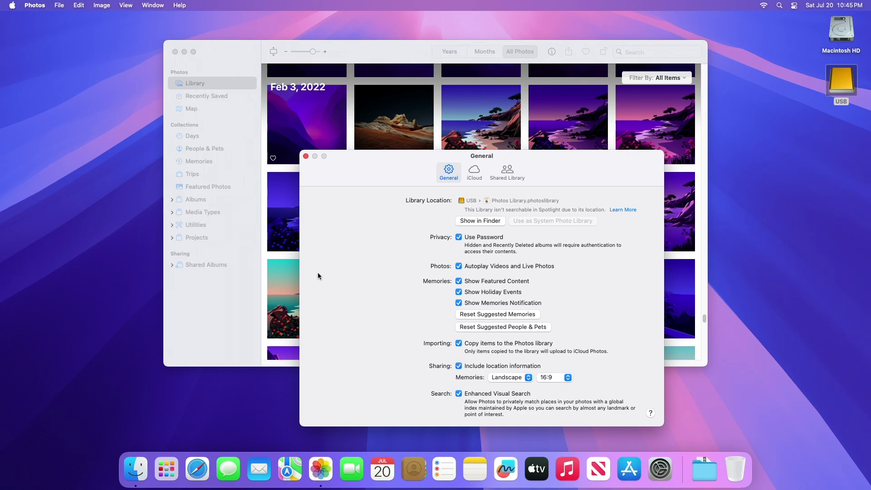
{"action": "left_click", "coordinate": [306, 157]}
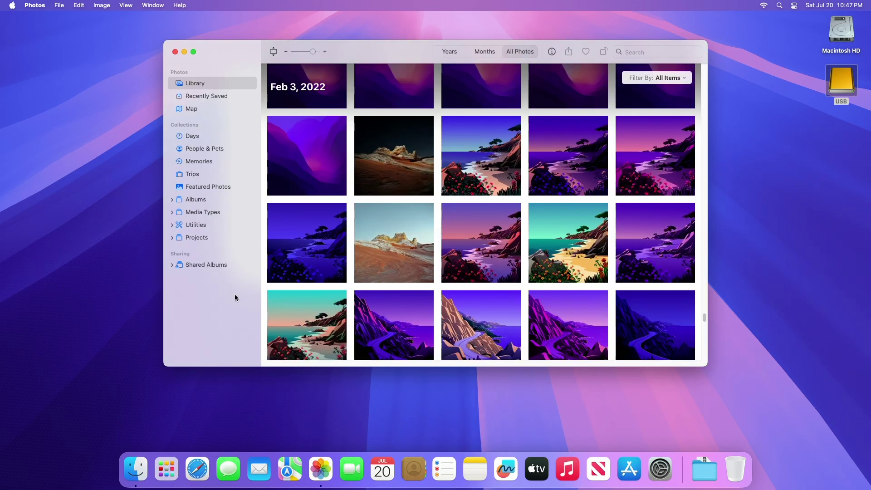
{"action": "key", "text": "super+q"}
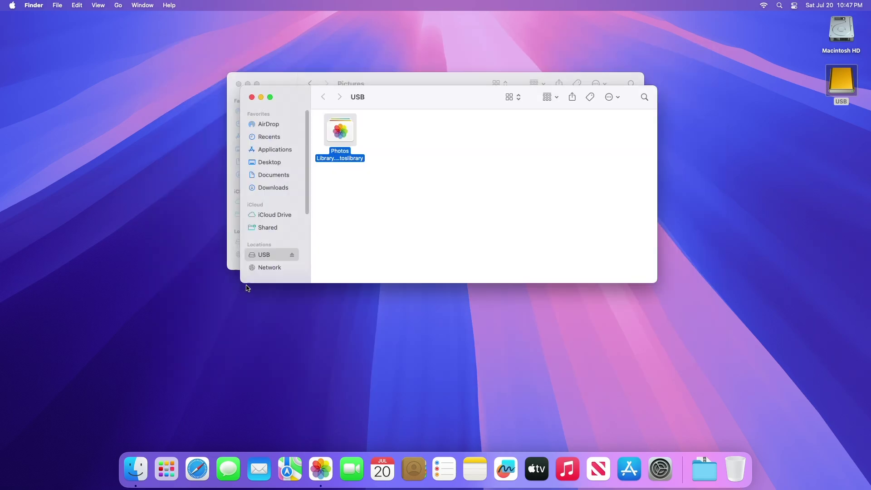
Move the original Photos Library from the Pictures folder to the Trash and empty the Trash, closing the open Finder windows
{"action": "left_click", "coordinate": [252, 97]}
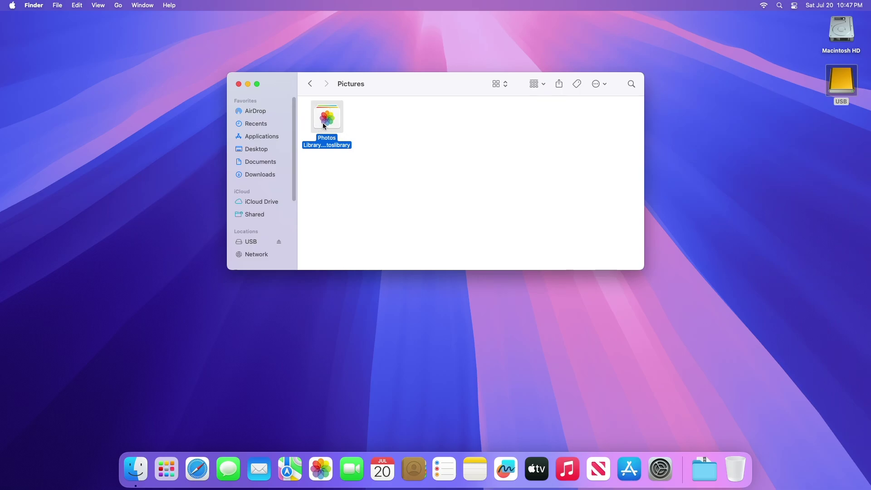
{"action": "left_click_drag", "start_coordinate": [325, 125], "coordinate": [738, 477]}
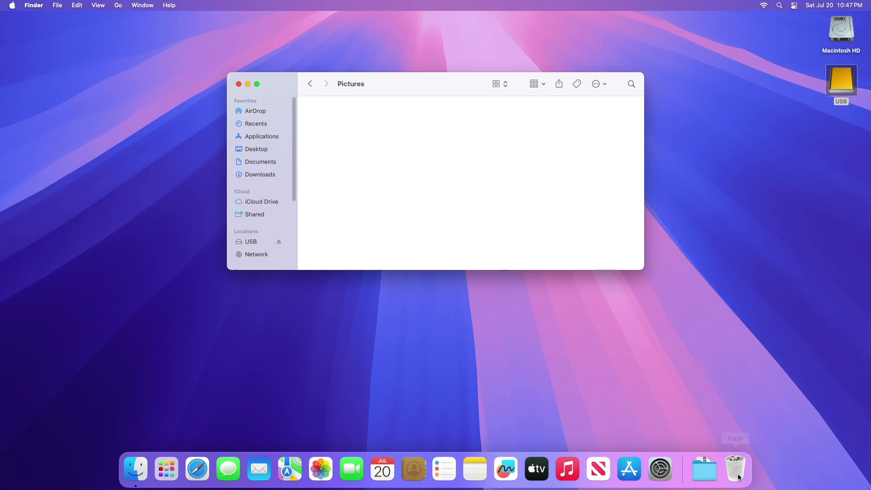
{"action": "right_click", "coordinate": [739, 473]}
{"action": "left_click", "coordinate": [746, 435]}
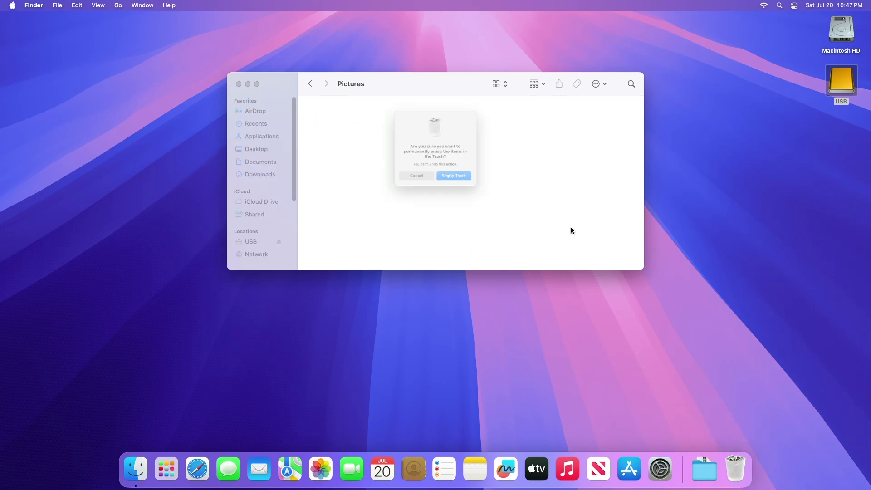
{"action": "left_click", "coordinate": [467, 187]}
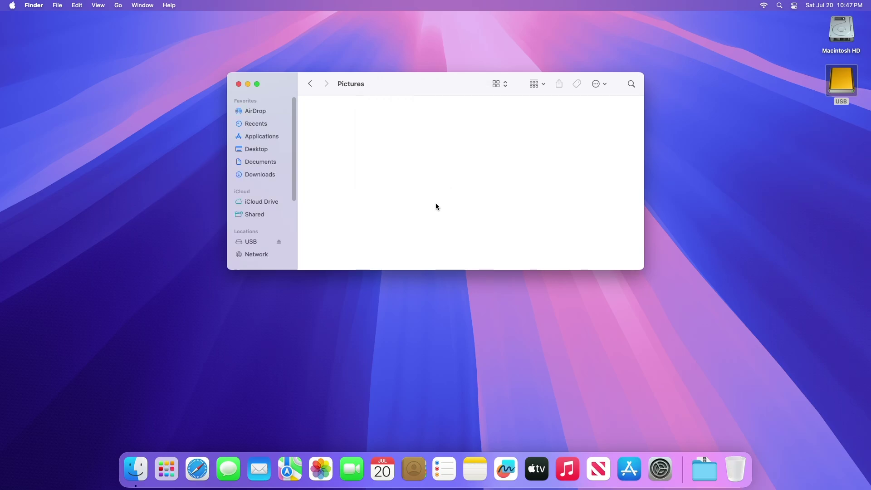
{"action": "key", "text": "super+w"}
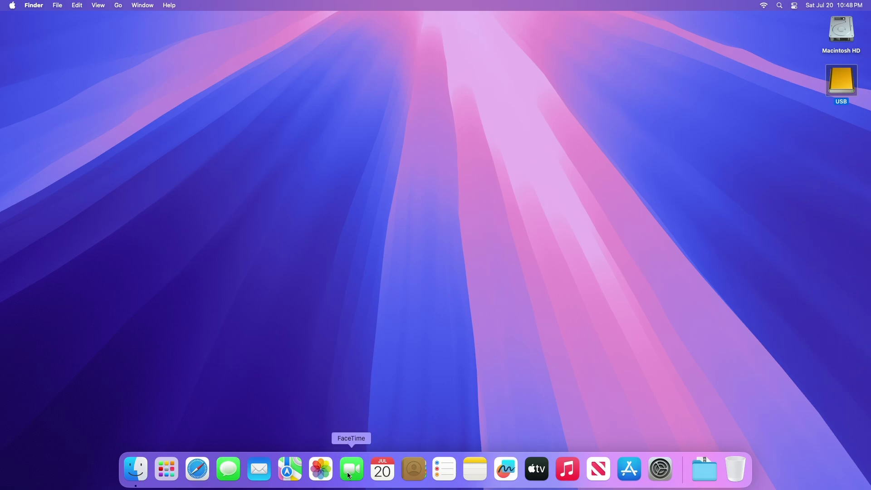
Reopen Photos with the library at /Volumes/USB/Photos Library.photoslibrary
{"action": "left_click", "coordinate": [329, 471]}
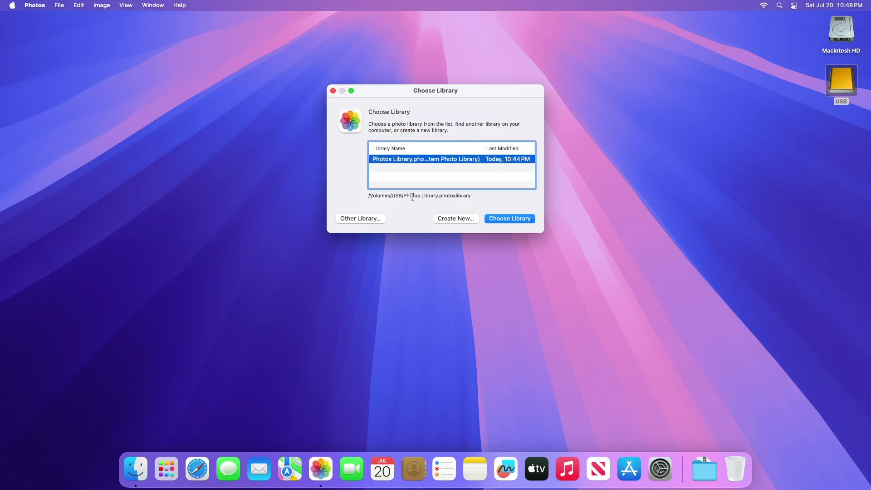
{"action": "left_click", "coordinate": [499, 218]}
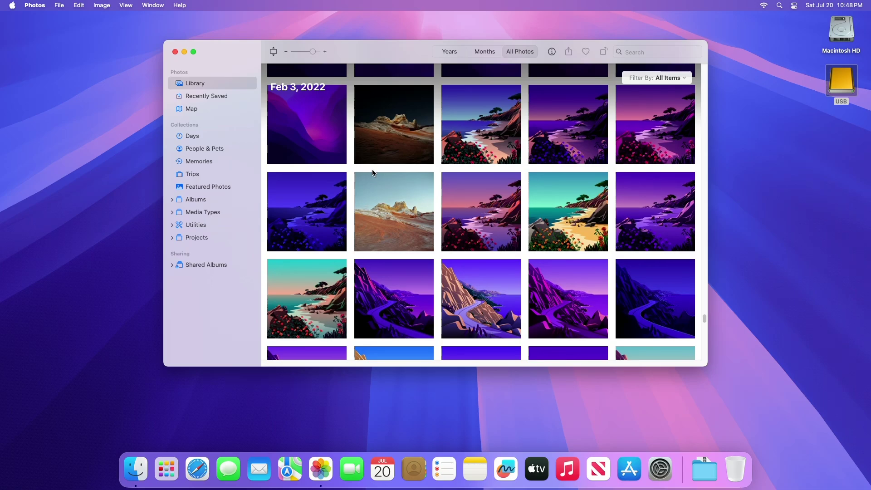